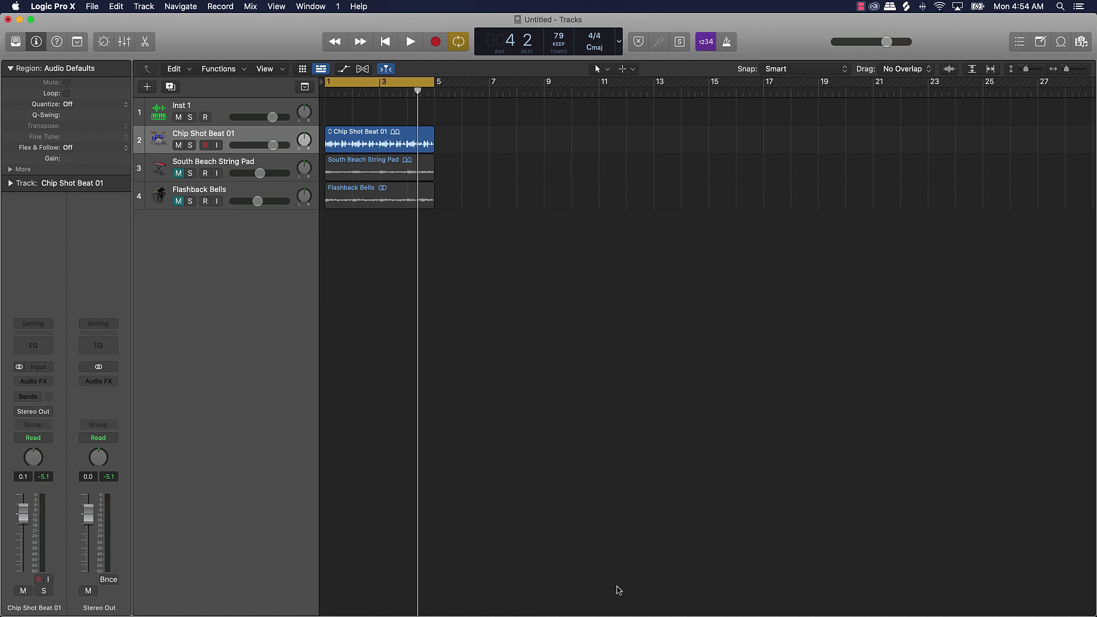
Open the Apple Loops browser and filter it to Hip Hop drum loops.
left_click(550, 597)
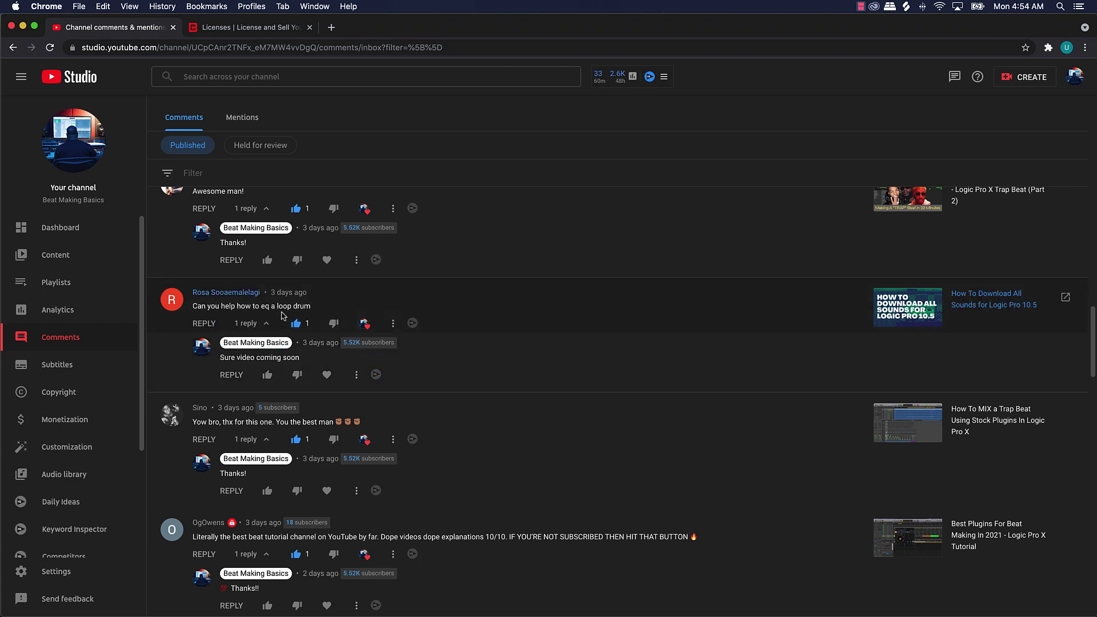
left_click(22, 26)
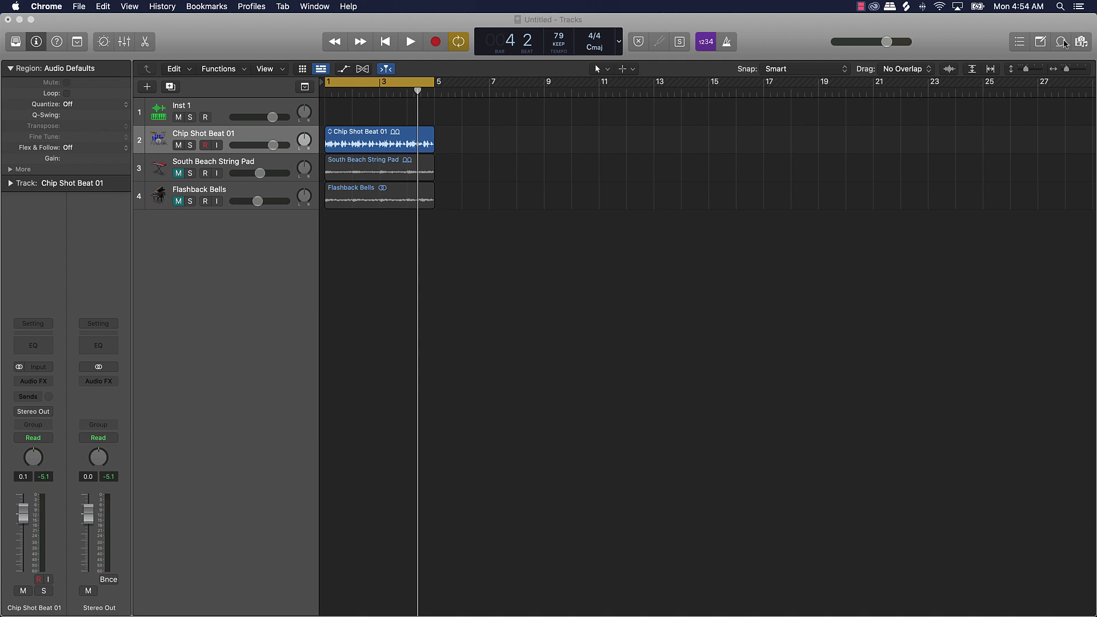
left_click(1061, 41)
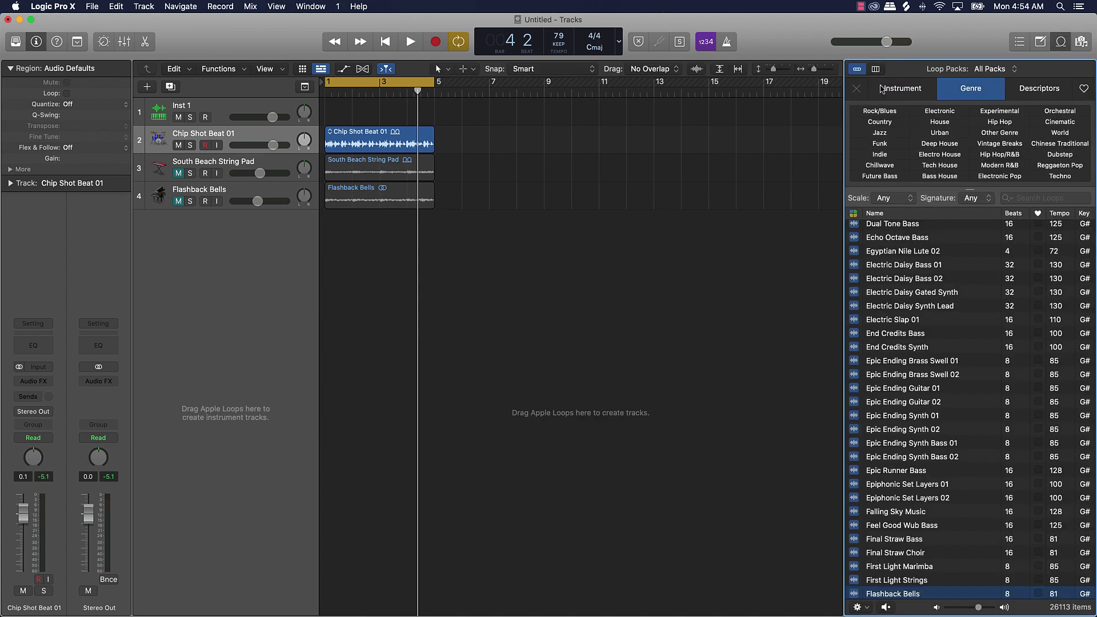
left_click(900, 88)
left_click(880, 122)
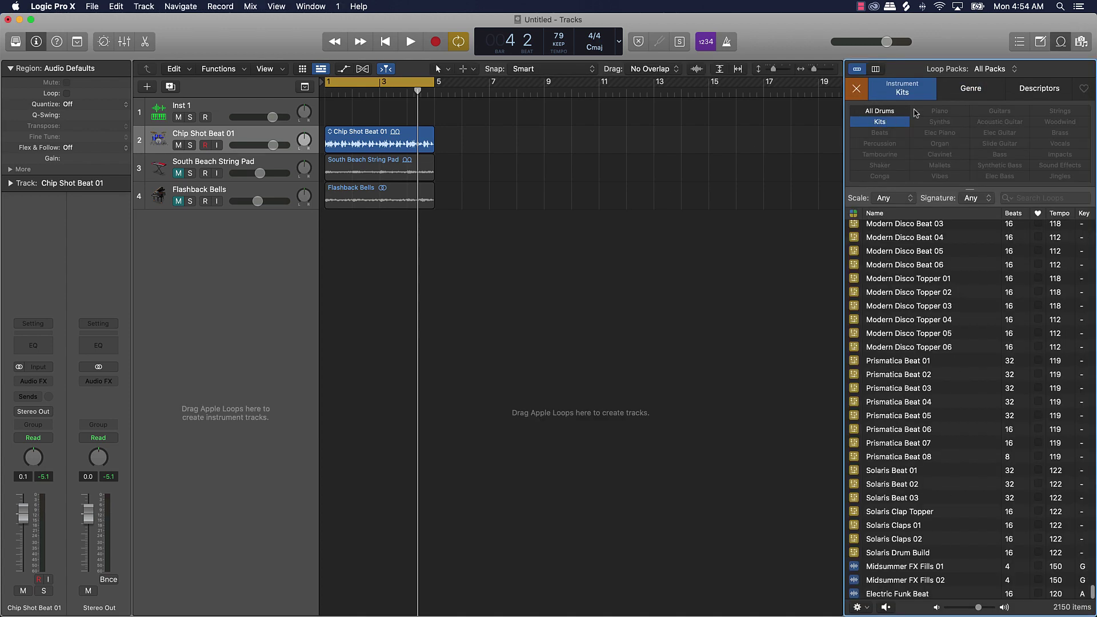
left_click(985, 92)
left_click(993, 126)
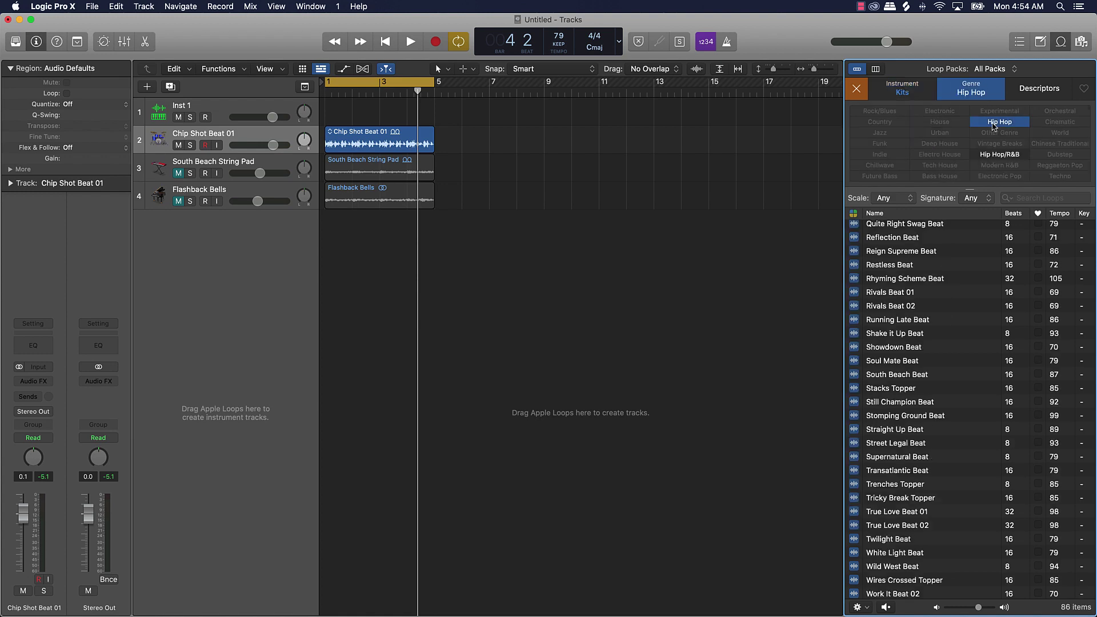
Preview Atmosphere Beat and drag it in as a new track starting at bar 1.
scroll(940, 319, "up", 10)
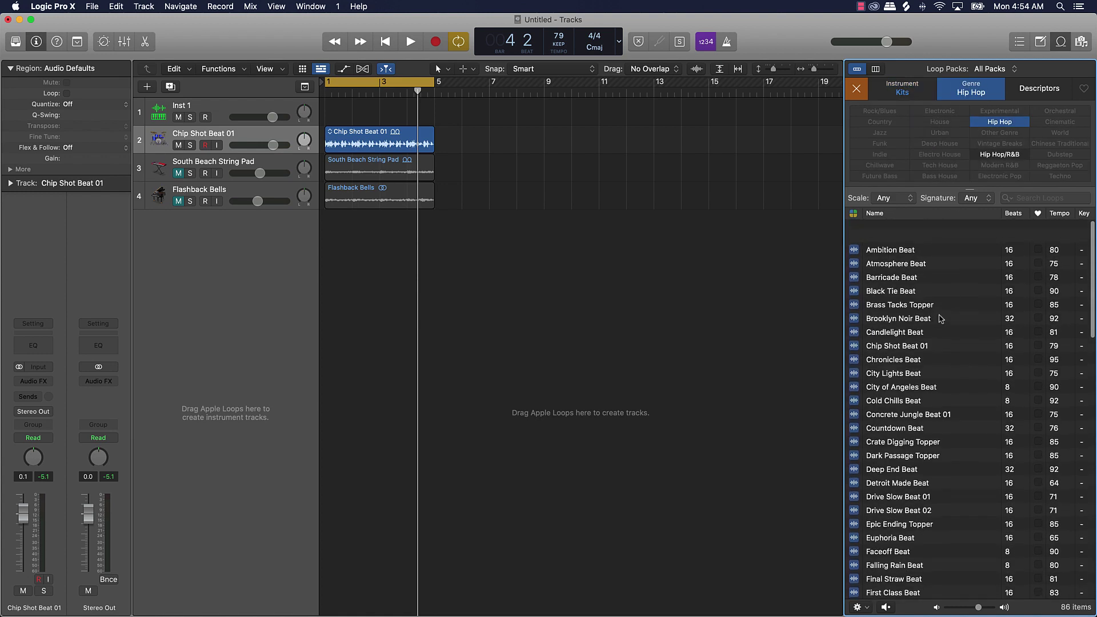
left_click(904, 241)
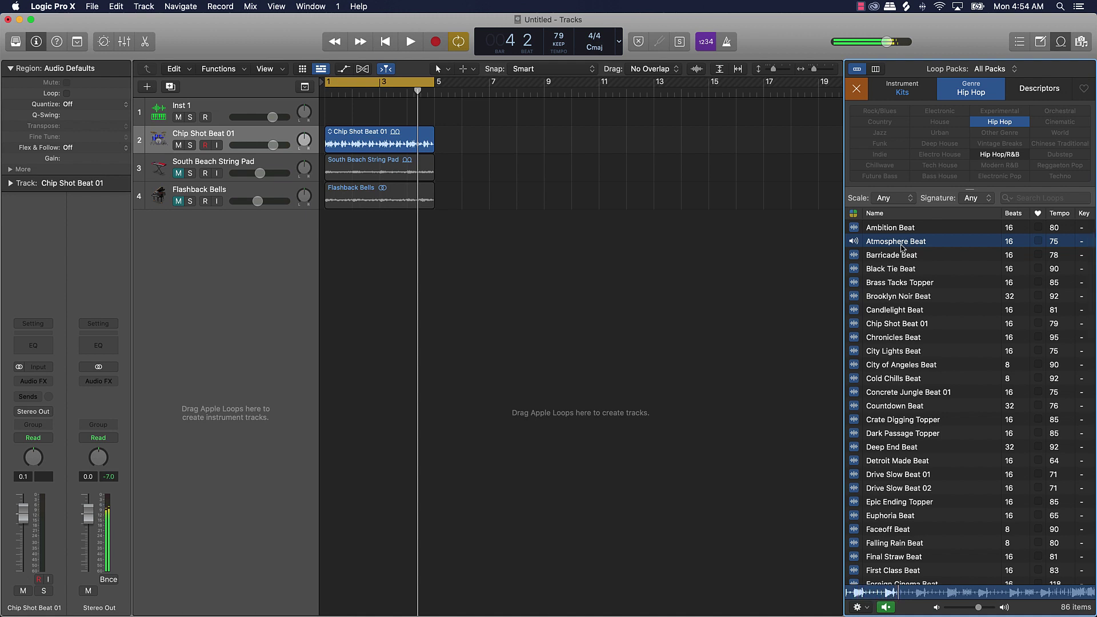
left_click(901, 246)
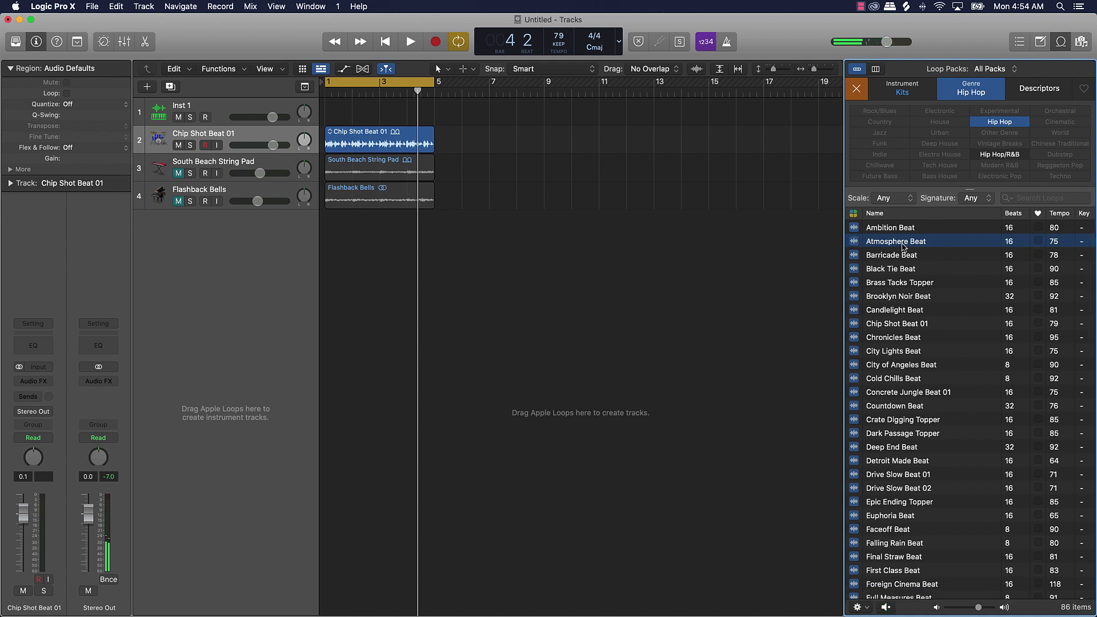
left_click_drag(902, 246, 326, 249)
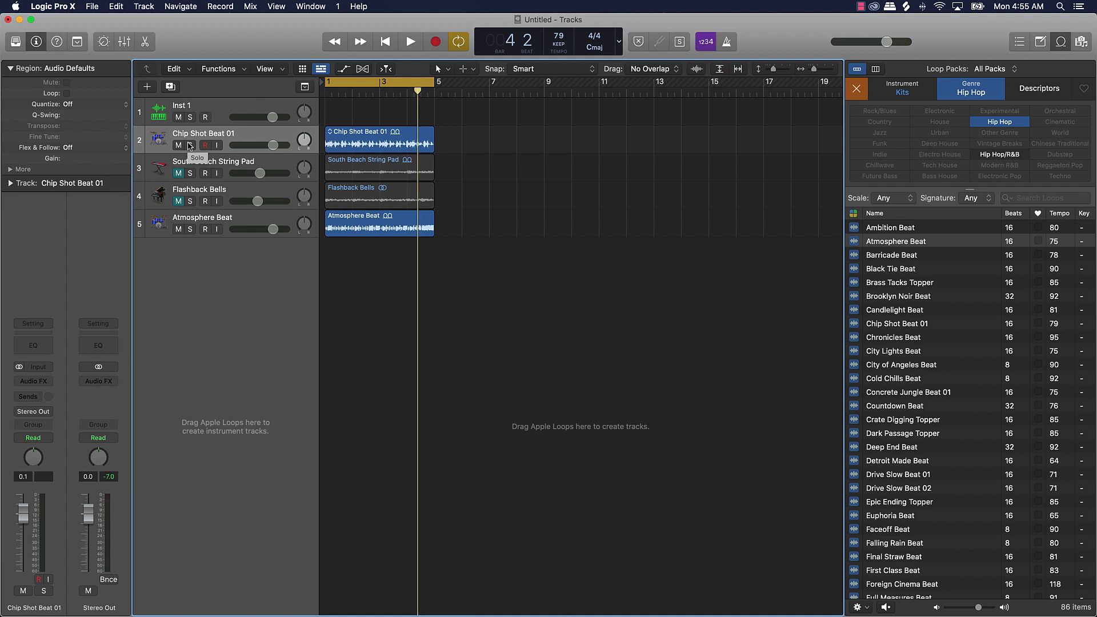
Solo Chip Shot Beat 01, play and stop it, then turn solo off.
left_click(189, 145)
key("space")
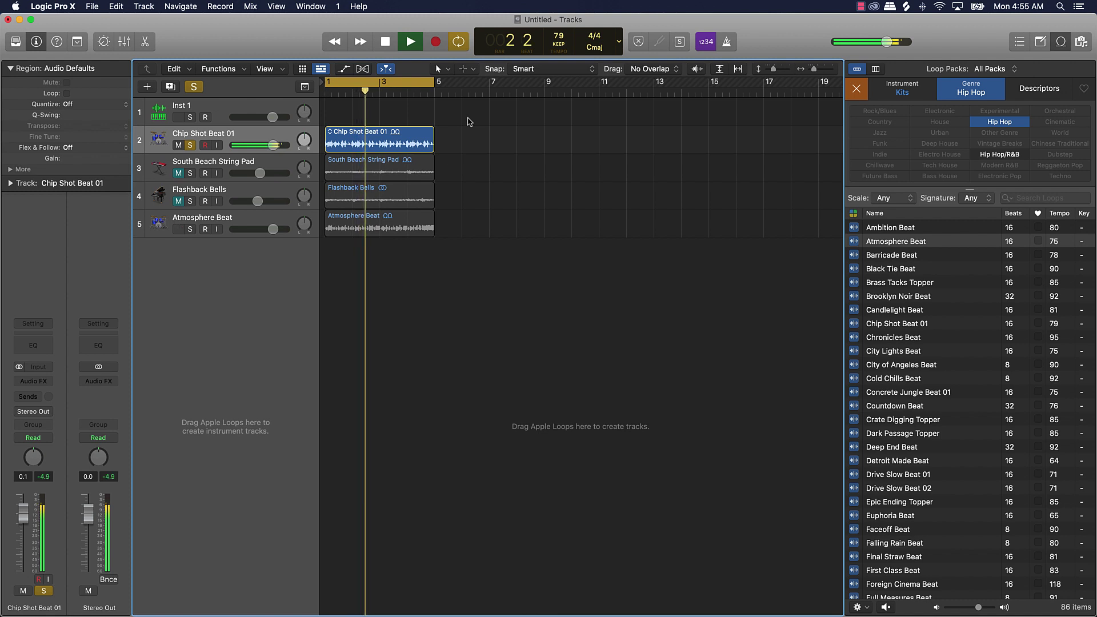
key("space")
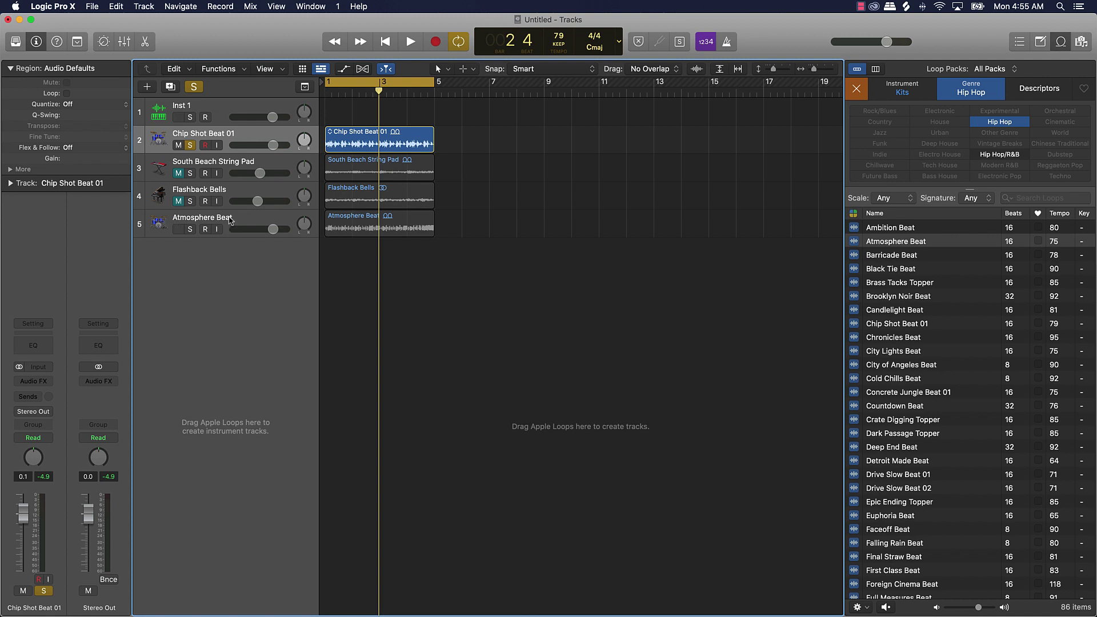
left_click(190, 146)
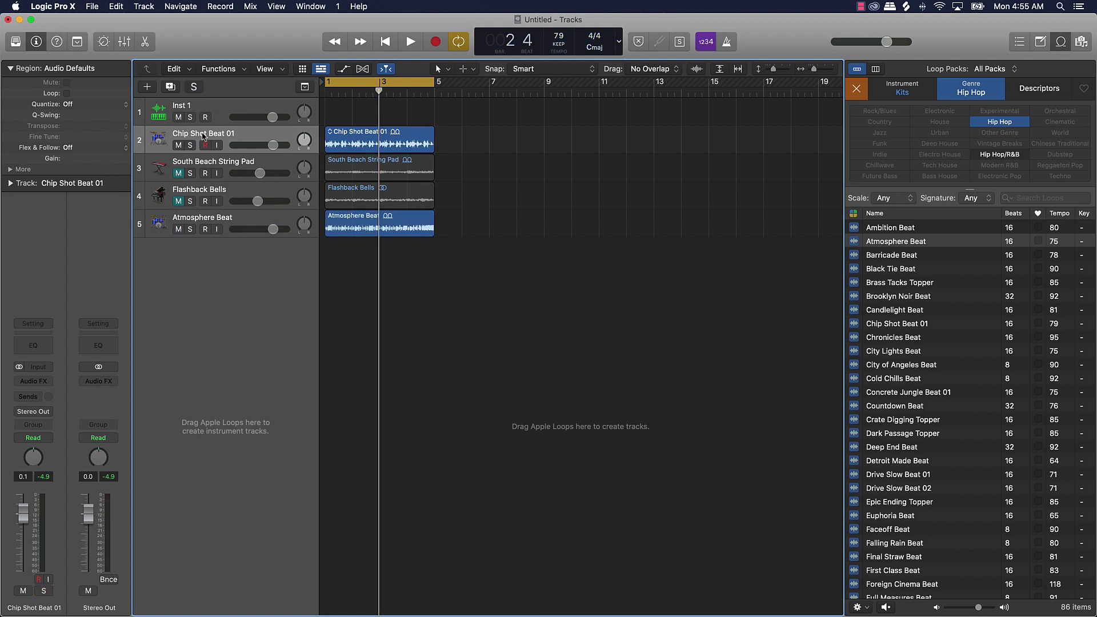
Insert a Channel EQ on Chip Shot Beat 01 and move its window to the lower right.
left_click(33, 345)
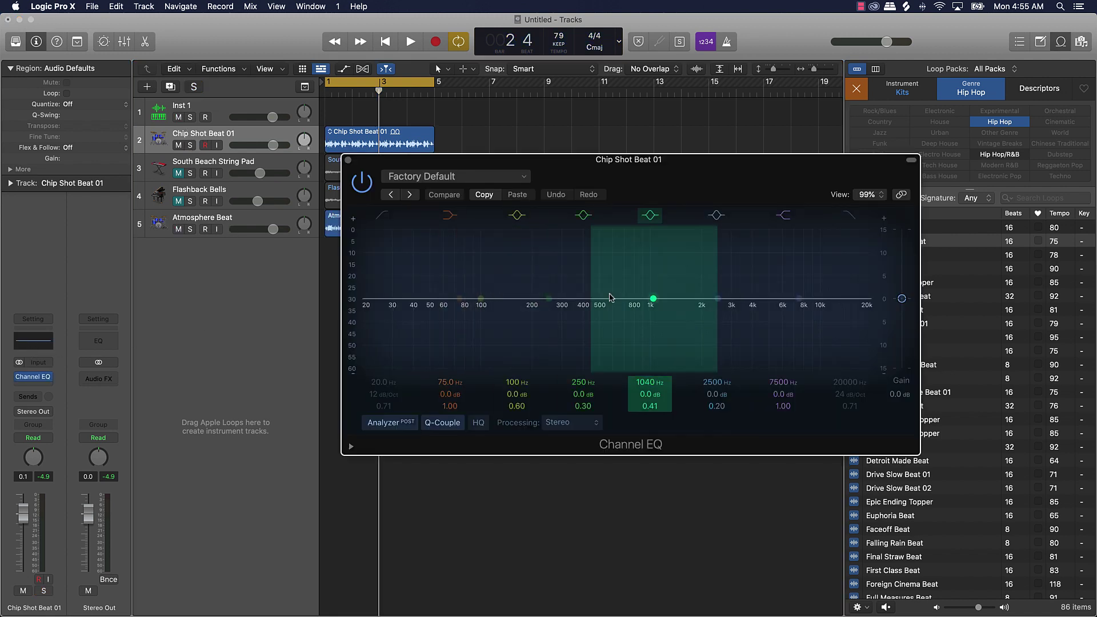
left_click_drag(656, 198, 765, 170)
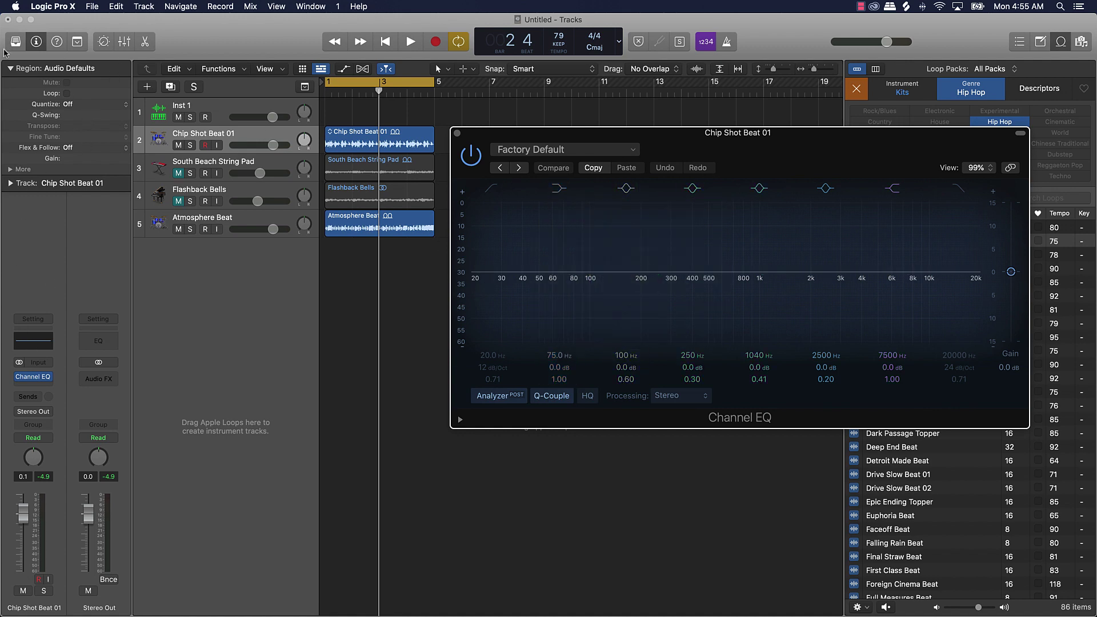
left_click(35, 42)
left_click(35, 43)
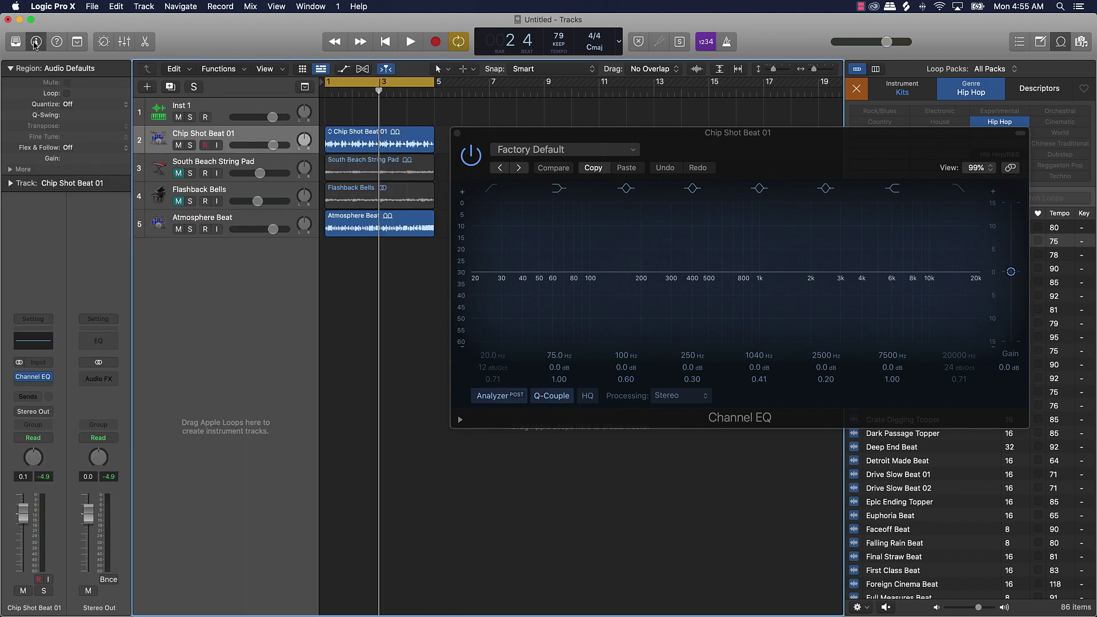
left_click(35, 43)
left_click(35, 43)
Enable Chip Shot Beat 01's EQ high cut and tune it by ear to 865 Hz, 24 dB/Oct.
left_click(959, 193)
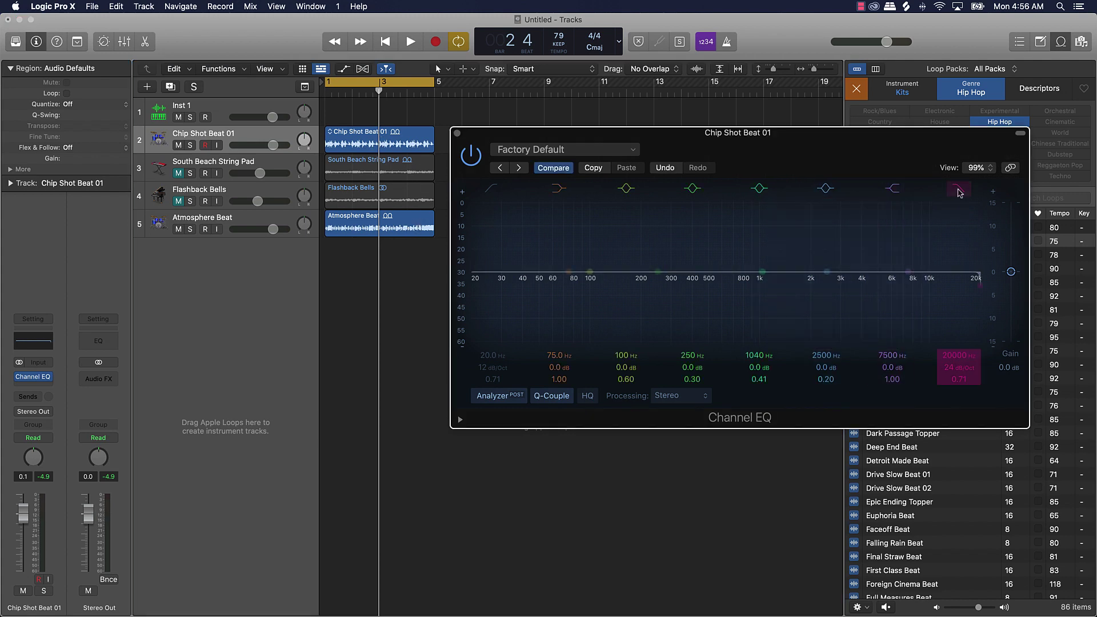
left_click_drag(960, 352, 964, 353)
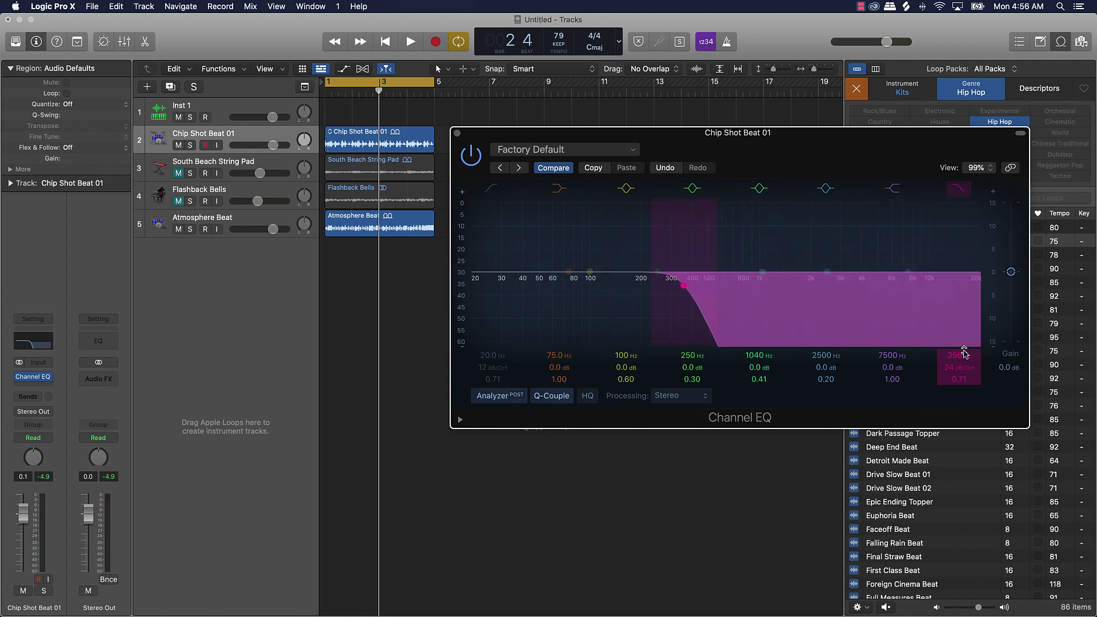
left_click(179, 229)
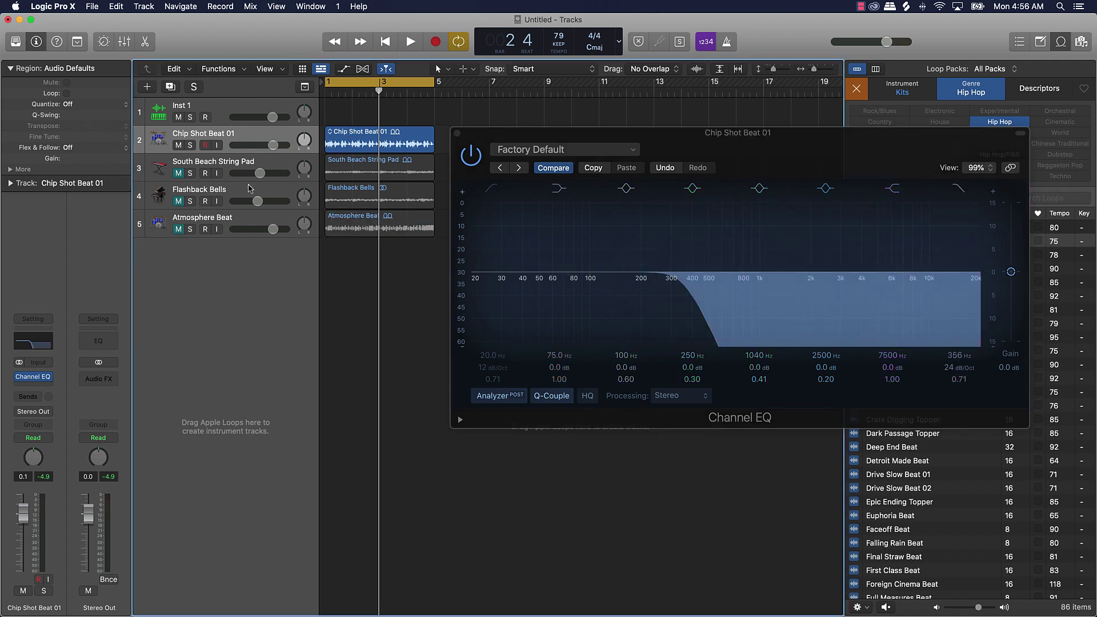
key("space")
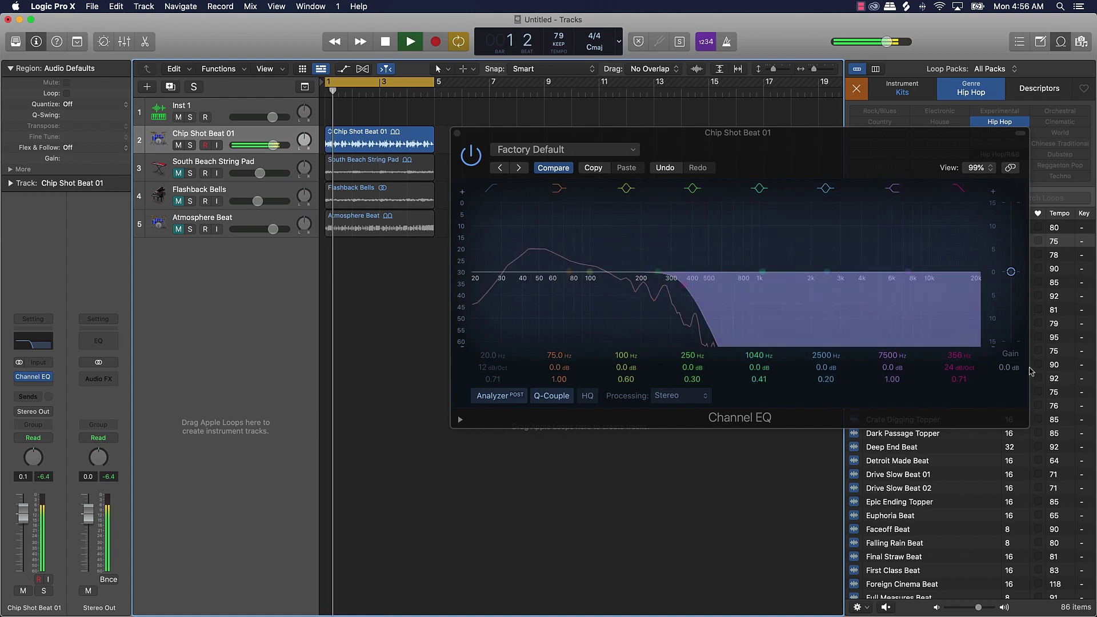
left_click_drag(958, 355, 959, 338)
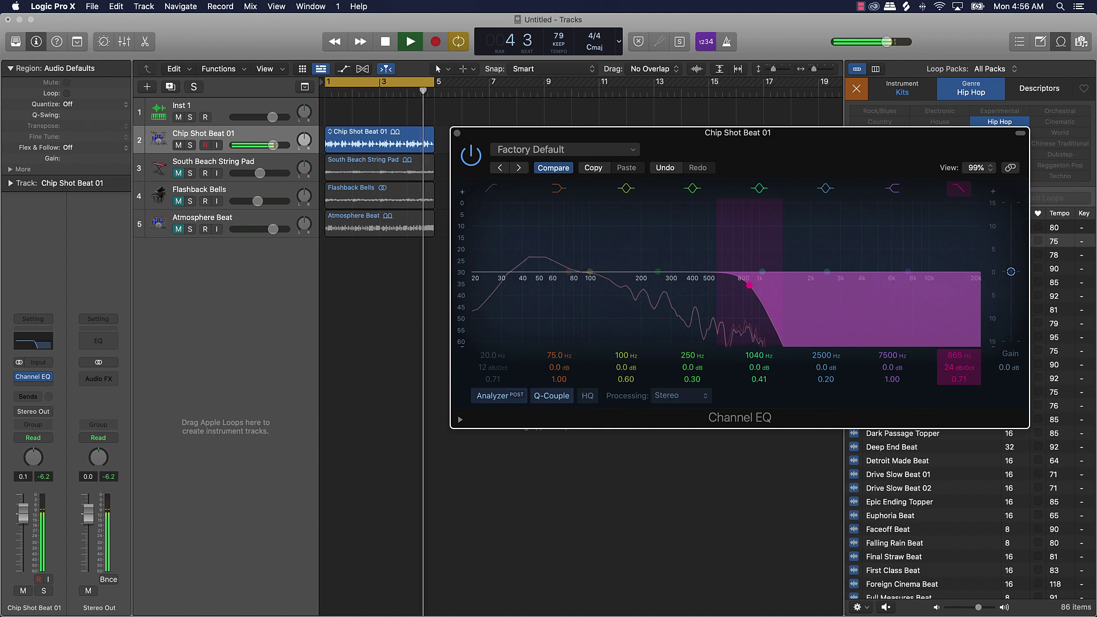
key("space")
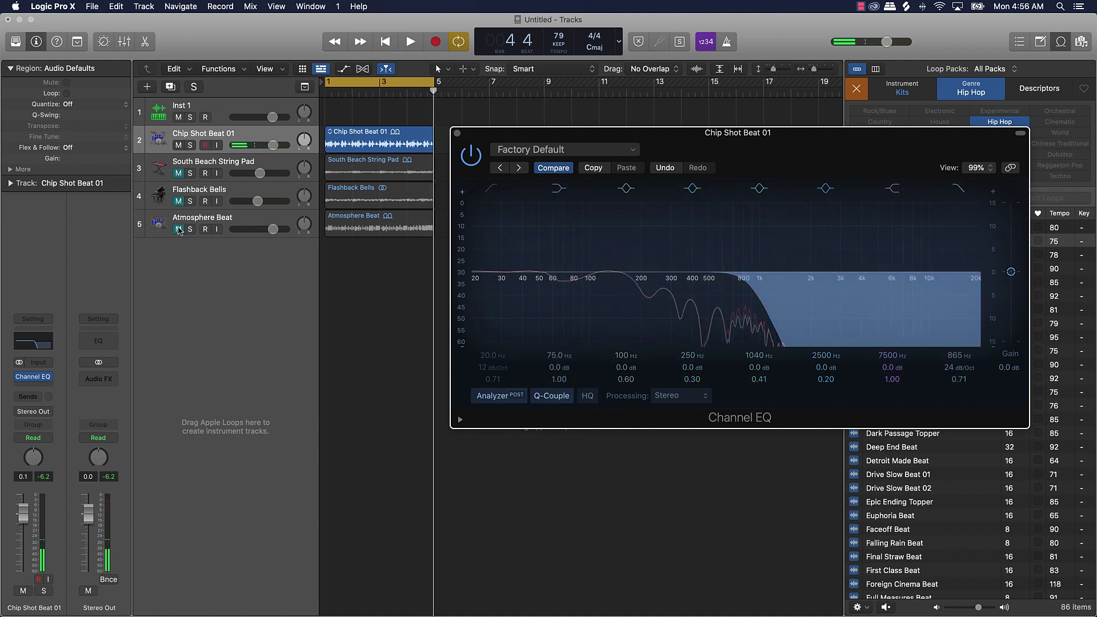
Unmute Atmosphere Beat, mute Chip Shot Beat 01, and select the Atmosphere Beat track.
left_click(179, 229)
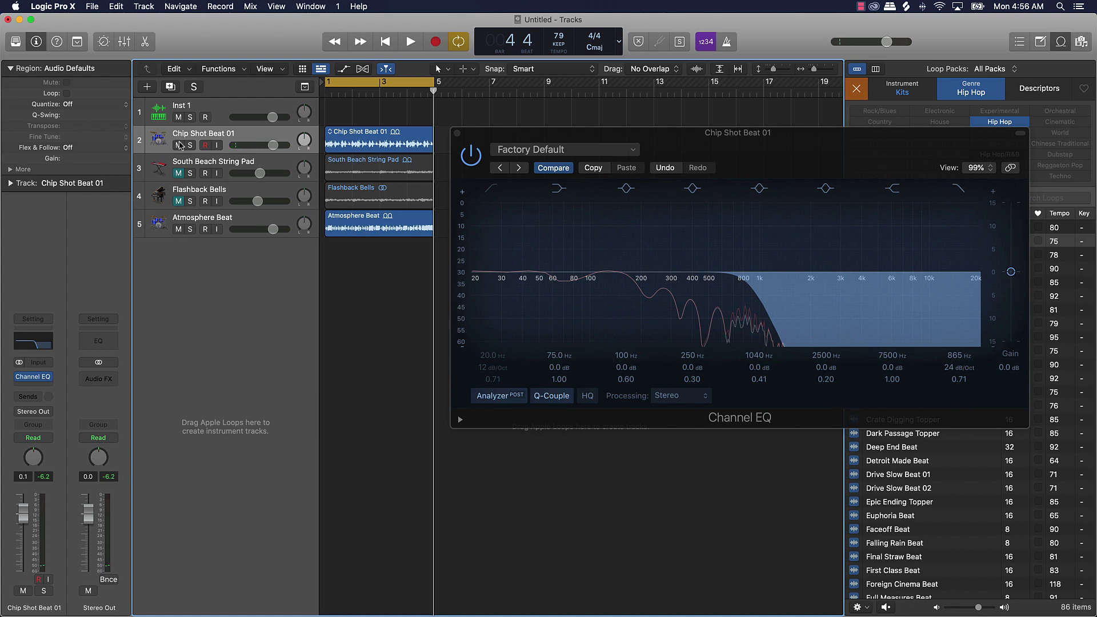
left_click(178, 145)
left_click(265, 223)
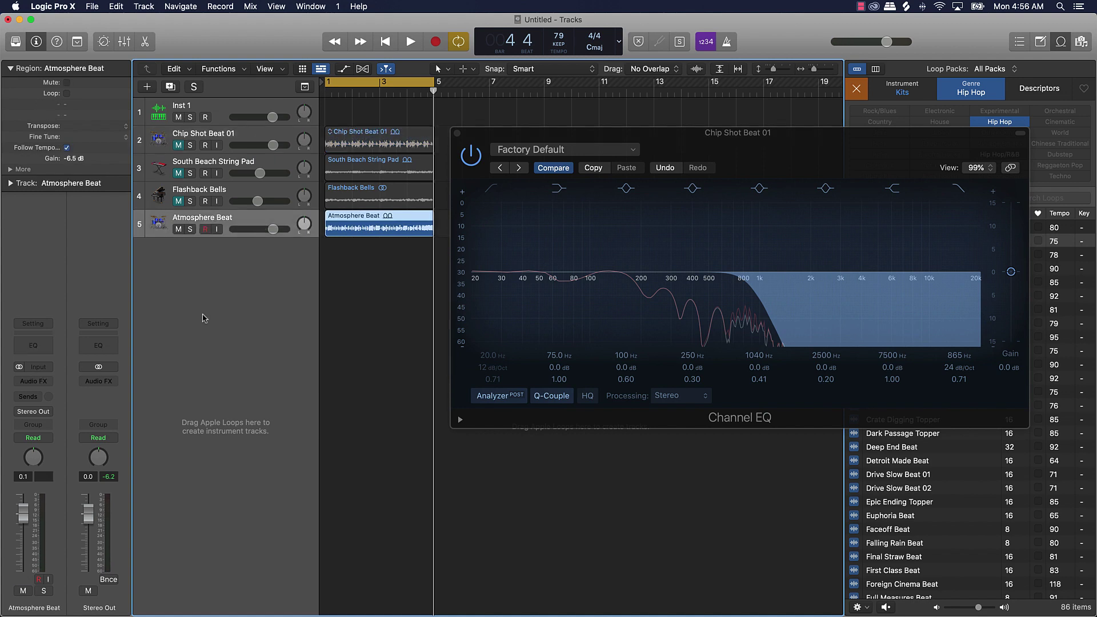
Insert a Channel EQ on Atmosphere Beat and close the Chip Shot Beat 01 EQ window.
left_click(46, 354)
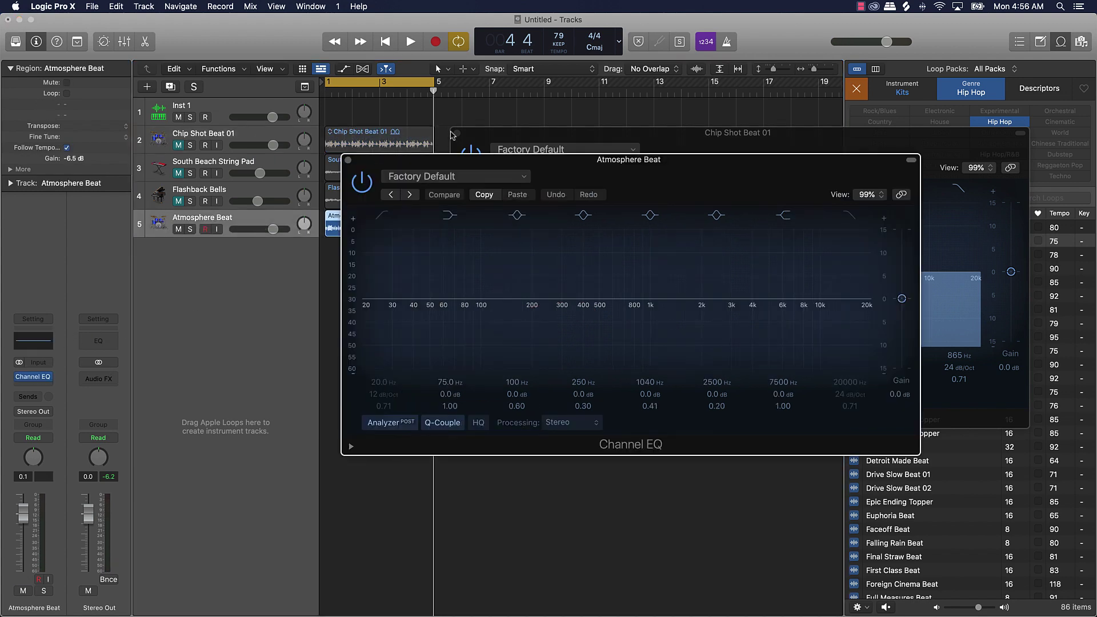
left_click(624, 153)
left_click(672, 142)
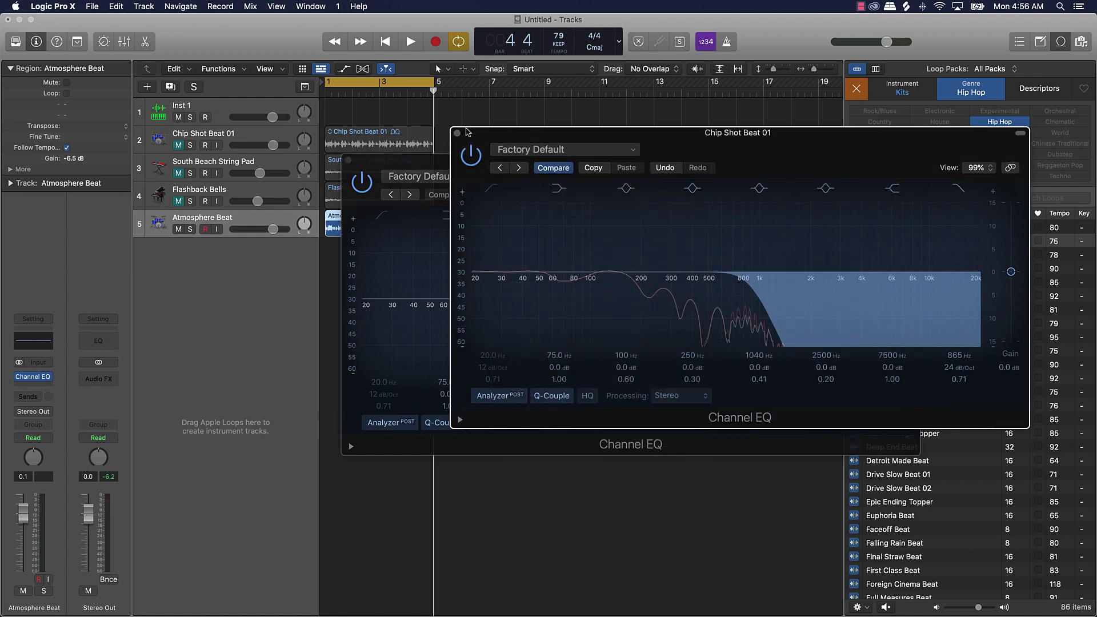
left_click(457, 132)
left_click_drag(551, 170, 721, 141)
Set Atmosphere Beat's low cut to 286 Hz, 48 dB/Oct, then unmute Chip Shot Beat 01.
left_click(552, 186)
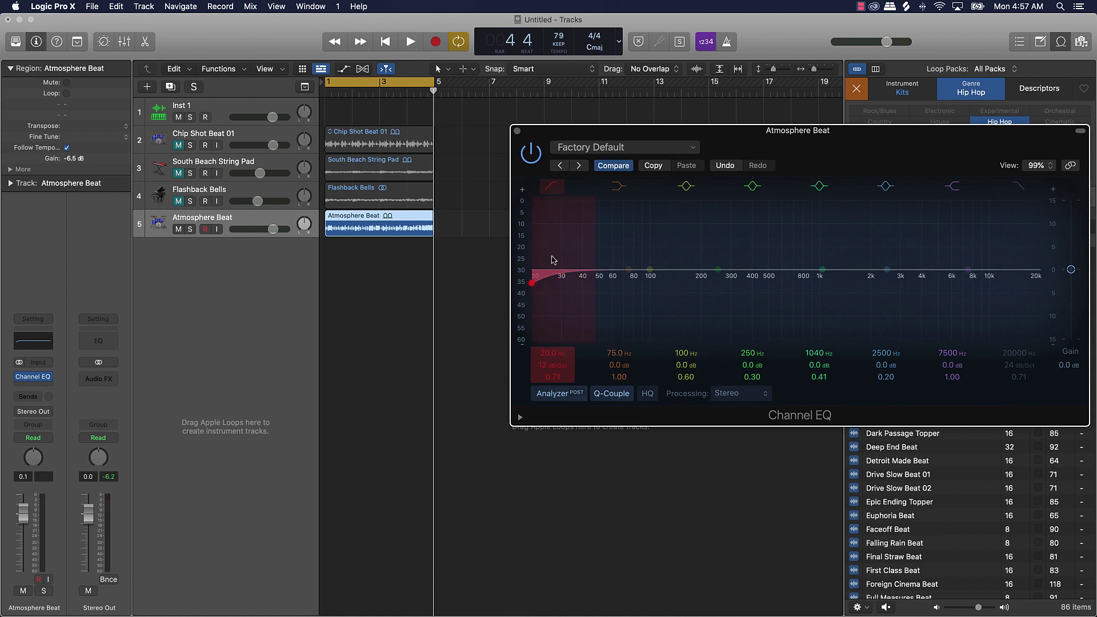
scroll(563, 367, "up", 4)
scroll(549, 351, "up", 10)
key("space")
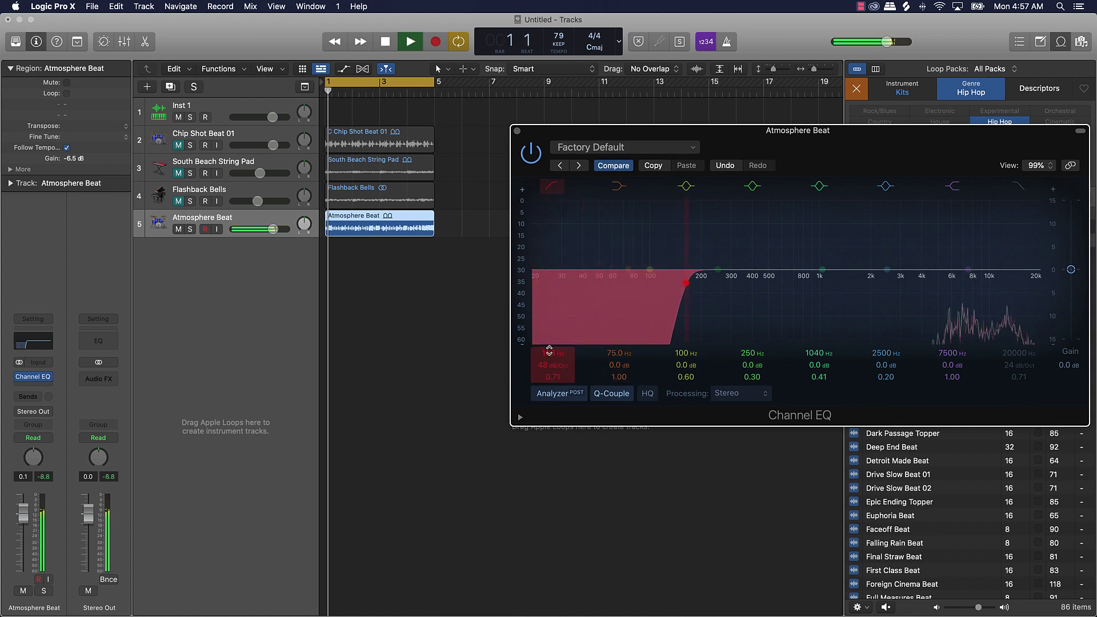
scroll(550, 351, "up", 4)
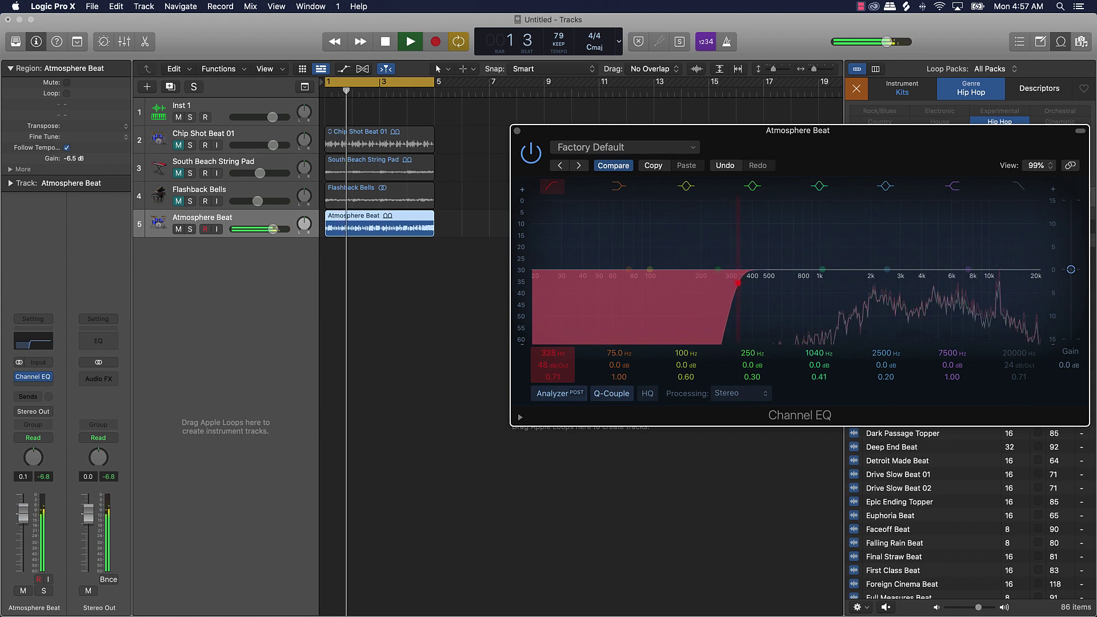
scroll(552, 356, "down", 2)
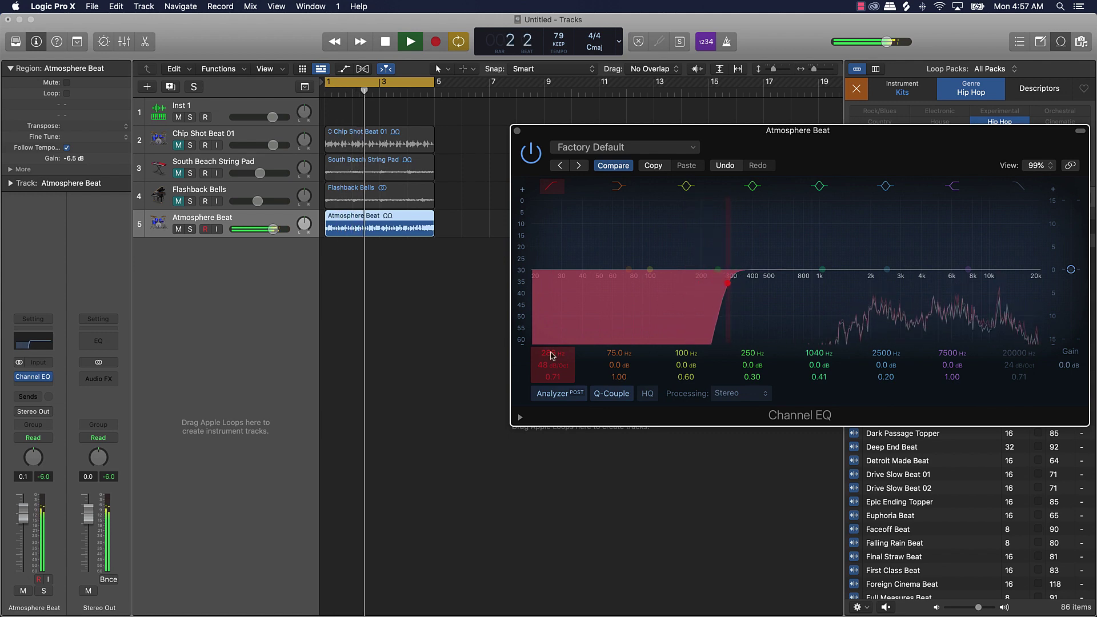
key("space")
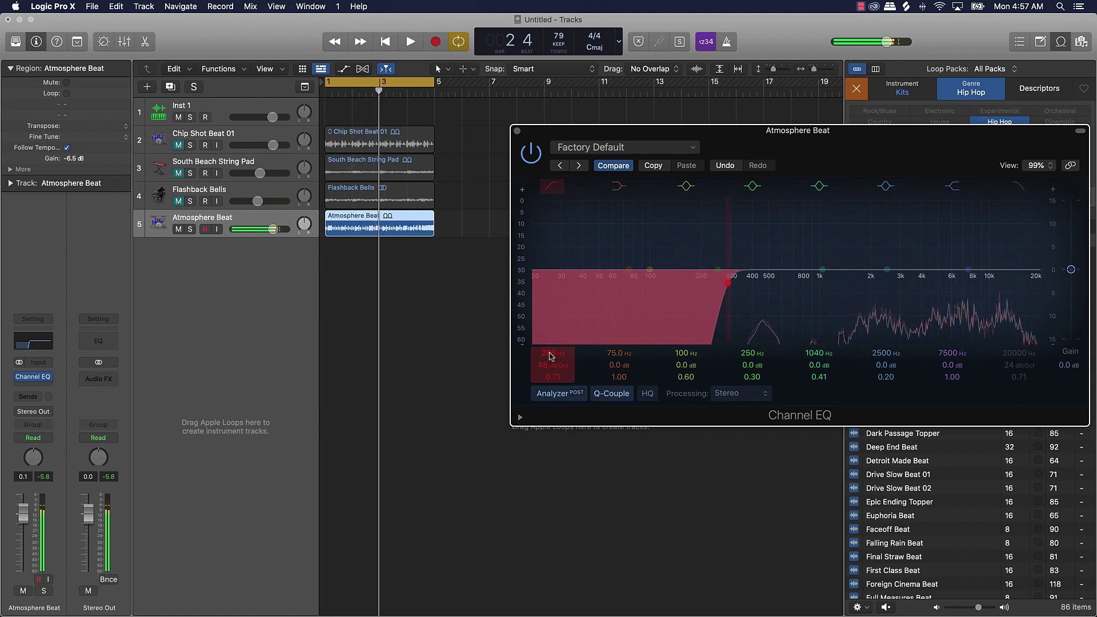
left_click(179, 145)
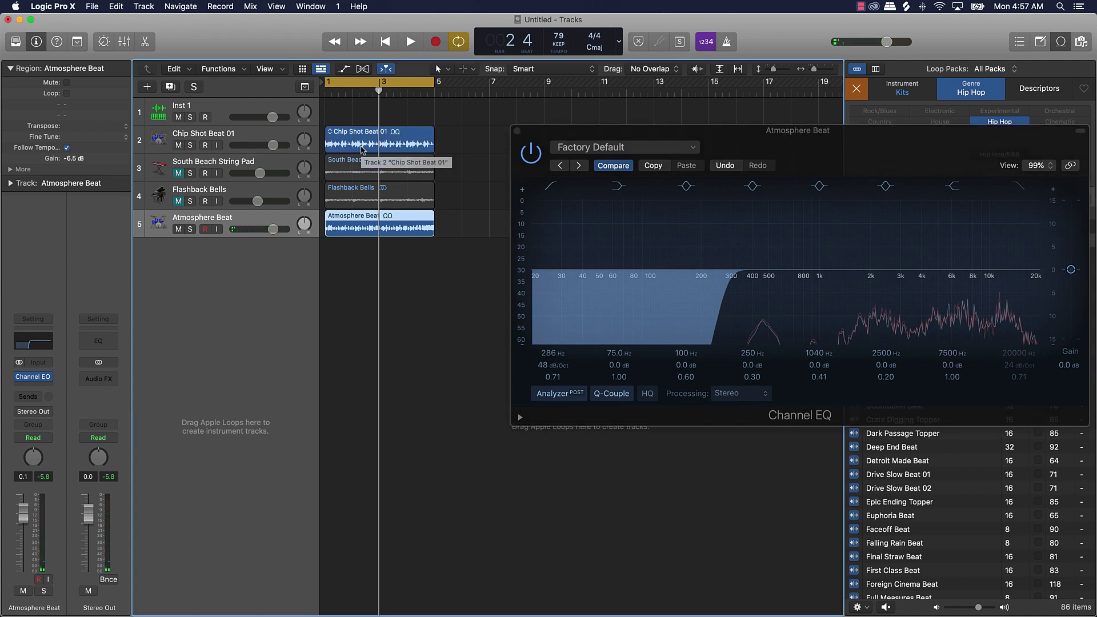
Play both loops together and open Chip Shot Beat 01's Channel EQ.
key("space")
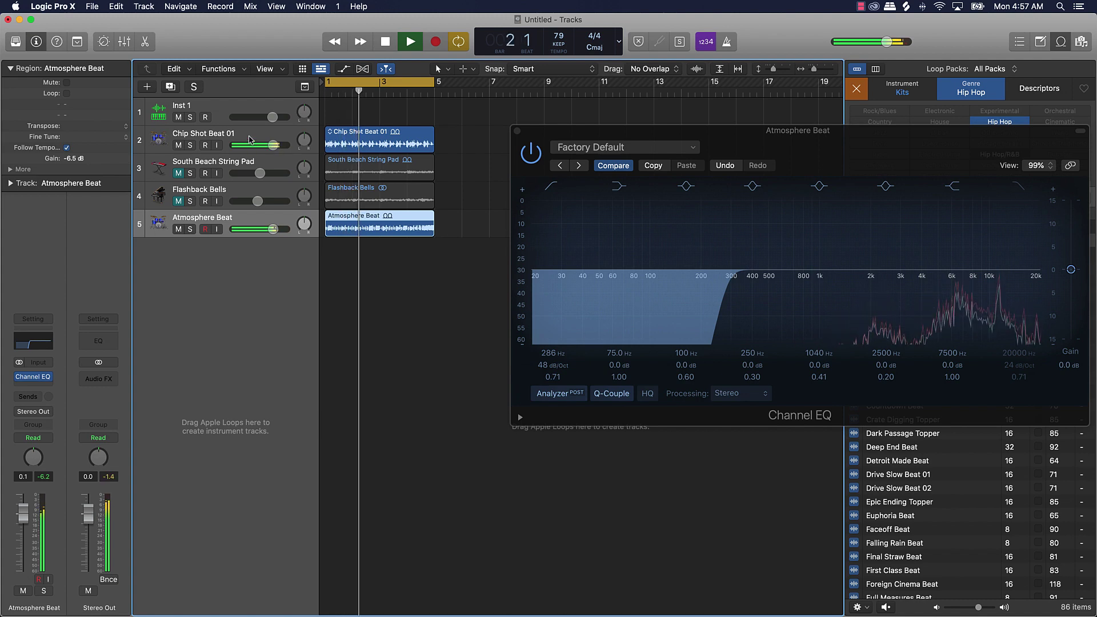
left_click(302, 152)
left_click(39, 346)
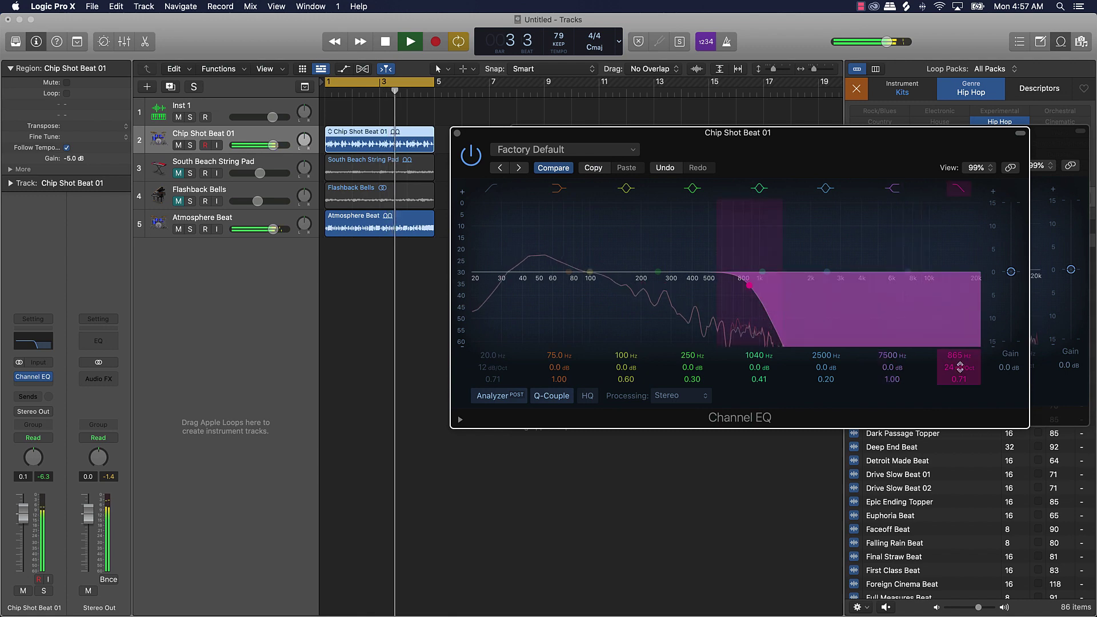
Set its high cut to 895 Hz at 24 dB/Oct and close both EQ windows.
left_click_drag(957, 358, 957, 388)
left_click_drag(718, 285, 751, 285)
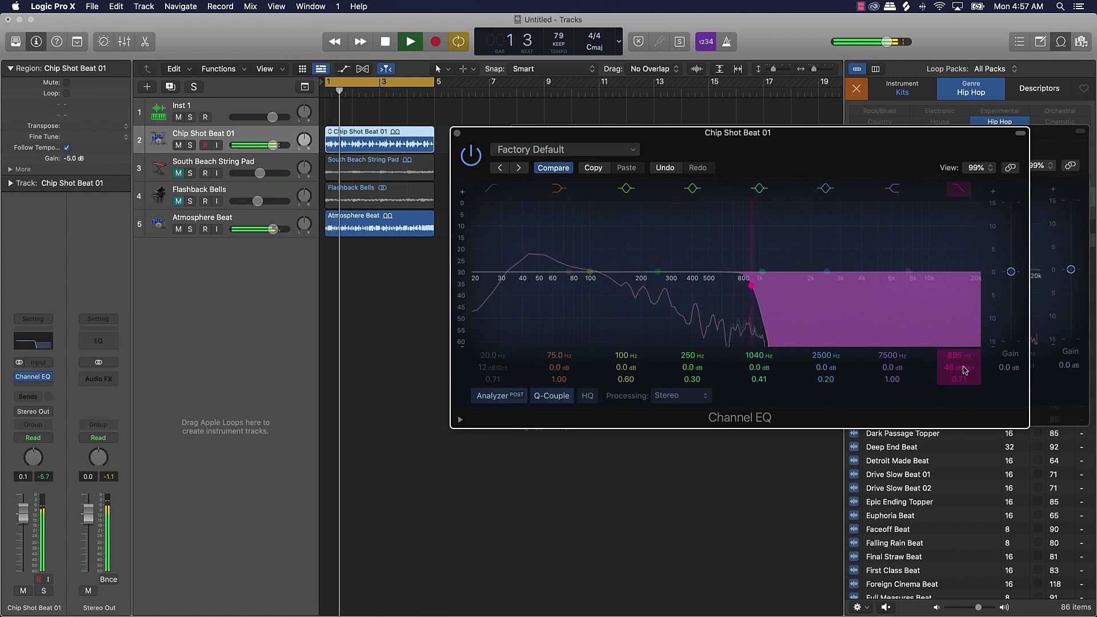
left_click_drag(964, 370, 964, 366)
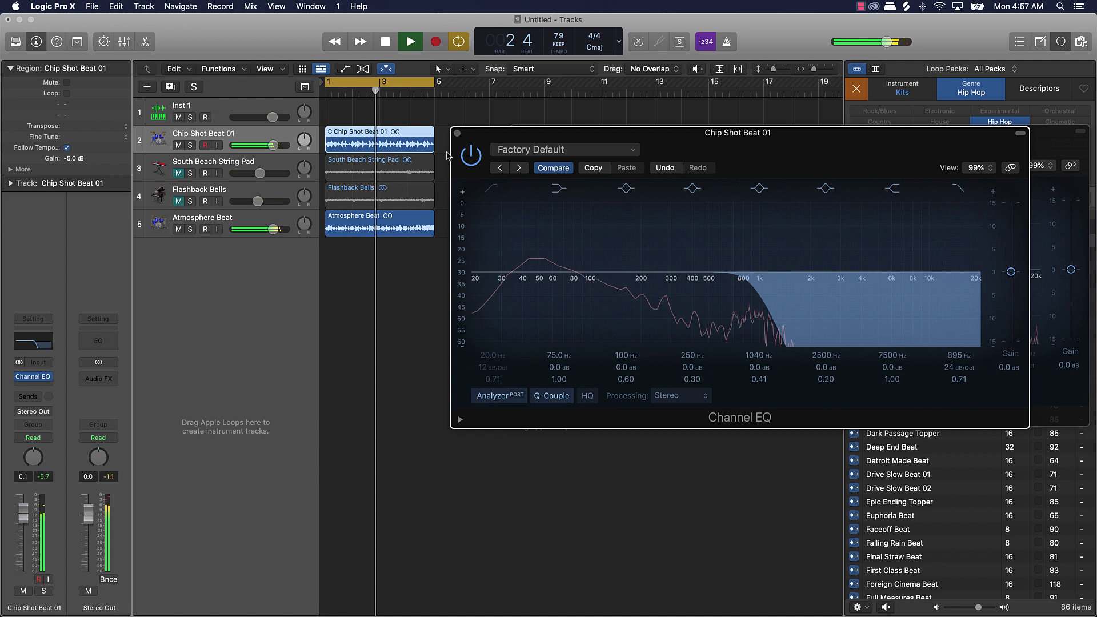
left_click(457, 132)
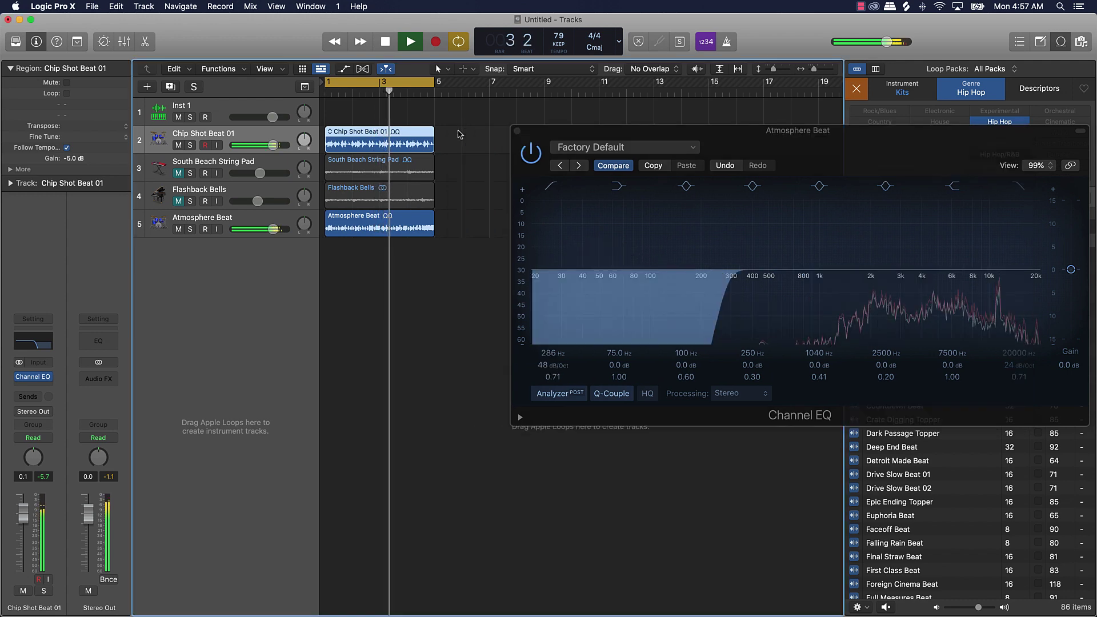
left_click(513, 132)
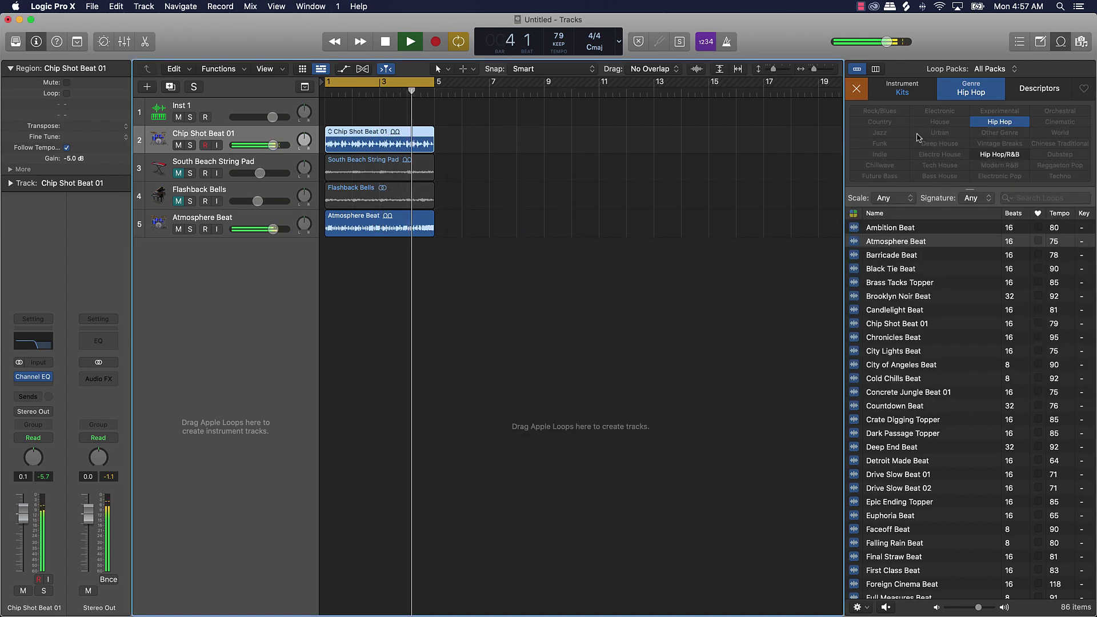
Hide the loop browser, stop playback, and move Atmosphere Beat up to track 3.
key("o")
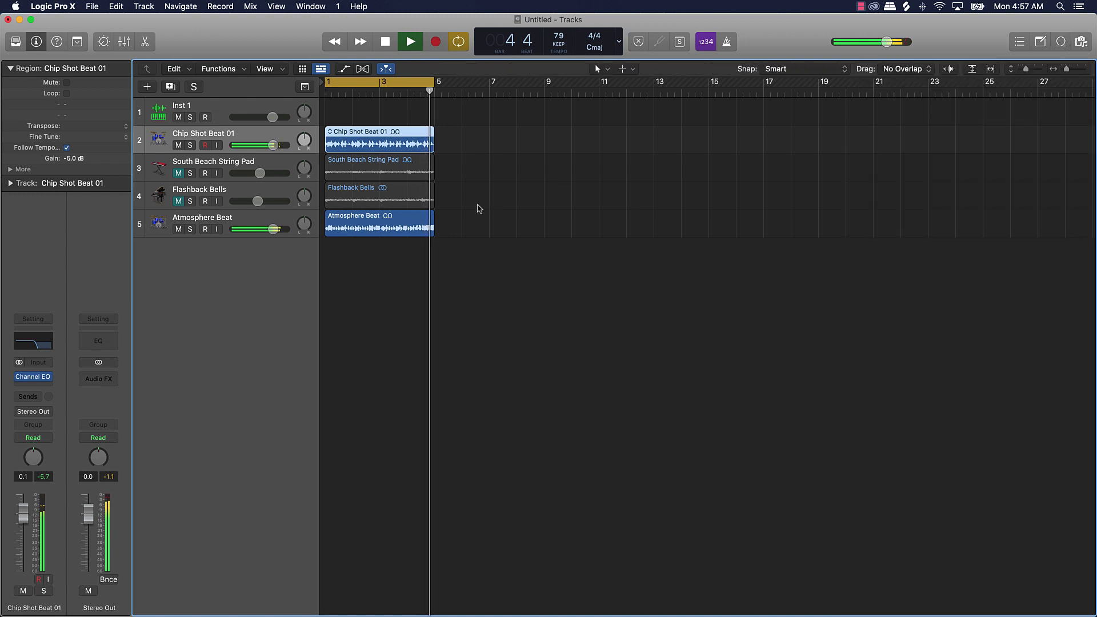
key("space")
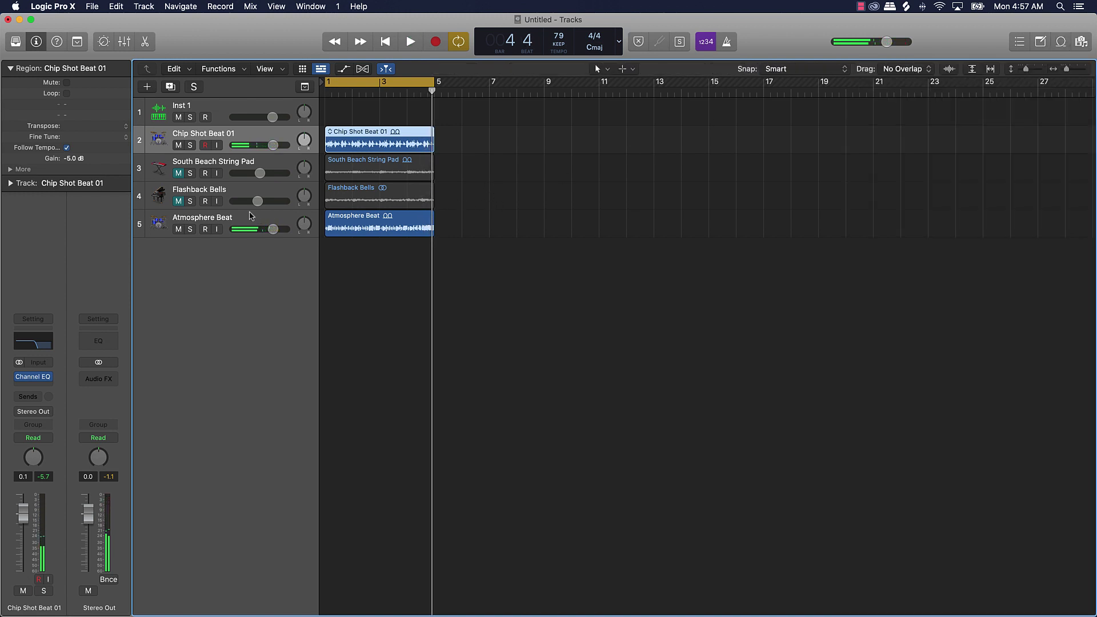
left_click_drag(250, 216, 267, 163)
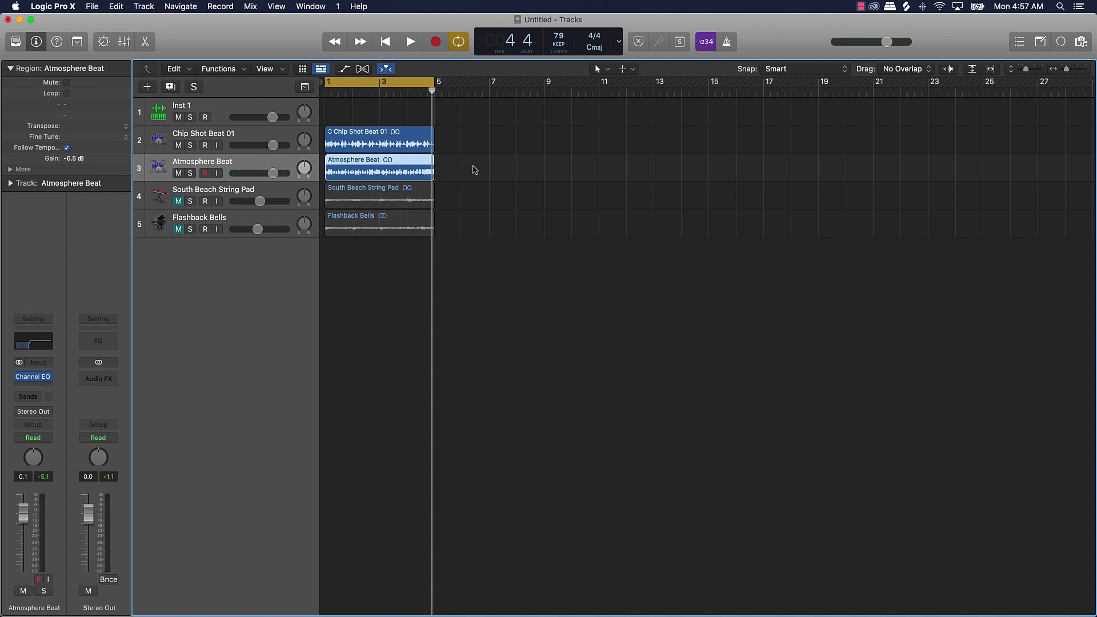
left_click(473, 168)
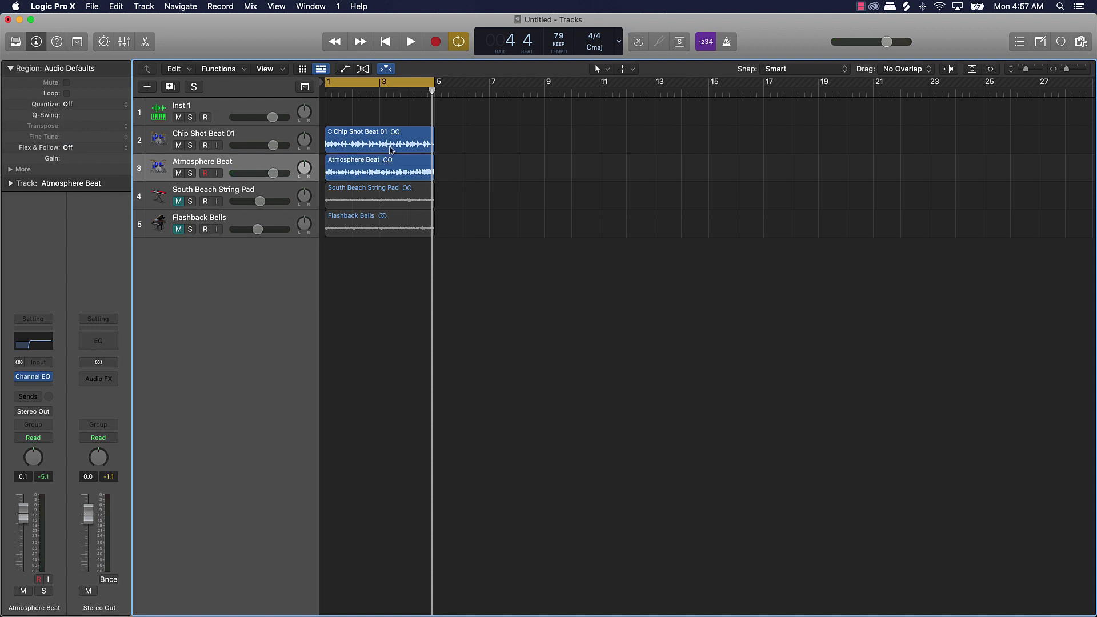